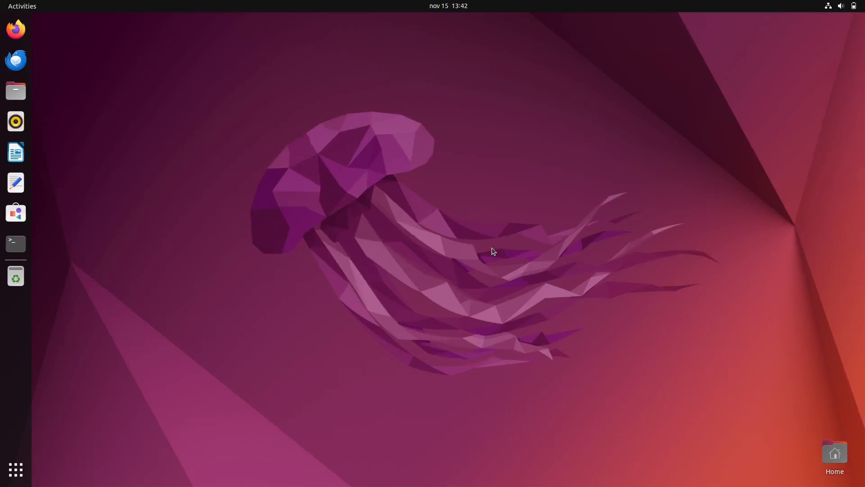
Step: Launch Easy Effects and look over the output section's players and effects views
{"action": "key", "text": "super"}
{"action": "type", "text": "easy"}
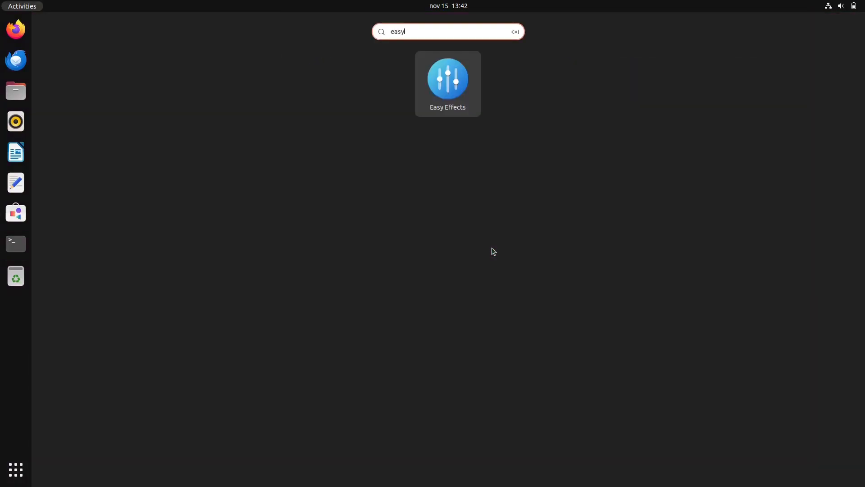
{"action": "key", "text": "Return"}
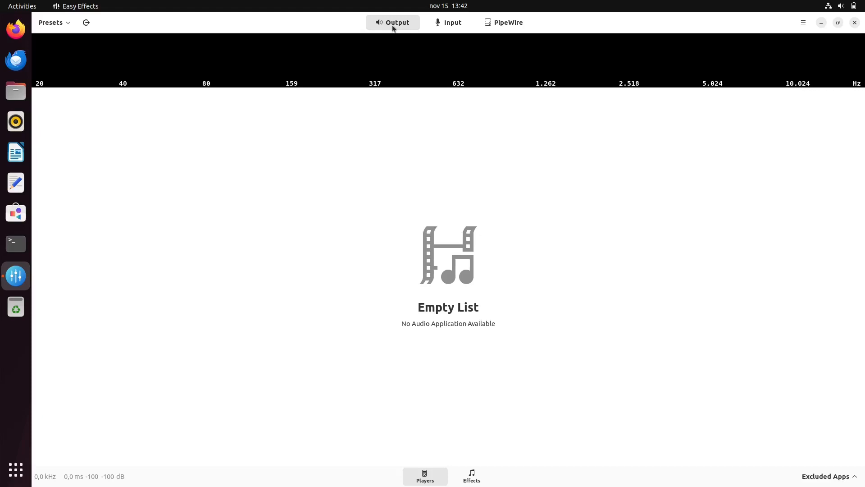
{"action": "left_click", "coordinate": [440, 23]}
{"action": "left_click", "coordinate": [402, 28]}
{"action": "left_click", "coordinate": [471, 476]}
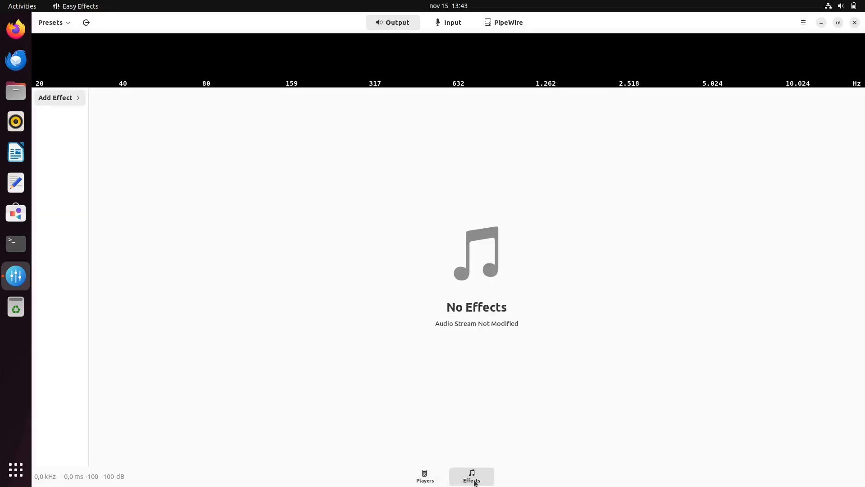
{"action": "left_click", "coordinate": [433, 478]}
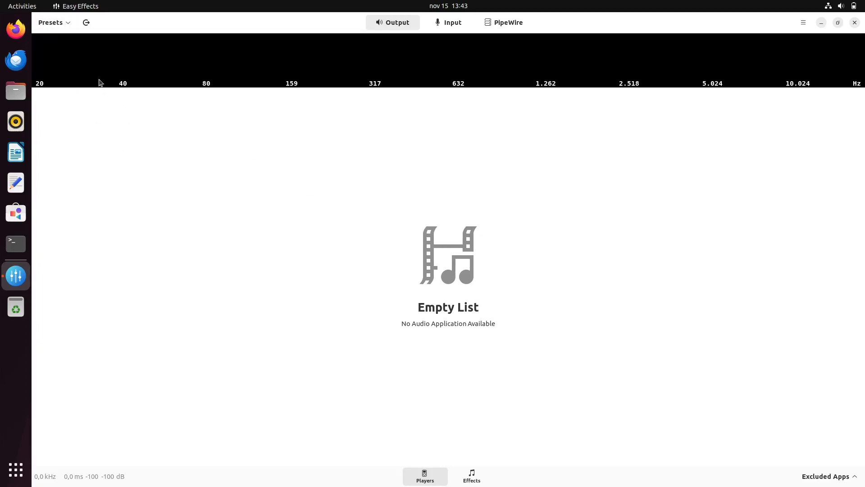
Step: Import the AT preset from the Output folder in Documents/Easy Effects
{"action": "left_click", "coordinate": [63, 28]}
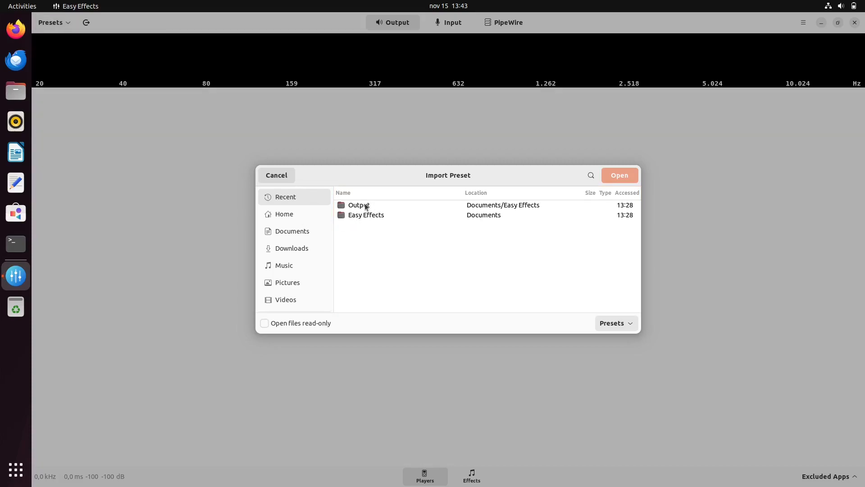
{"action": "double_click", "coordinate": [373, 207]}
{"action": "left_click", "coordinate": [626, 179]}
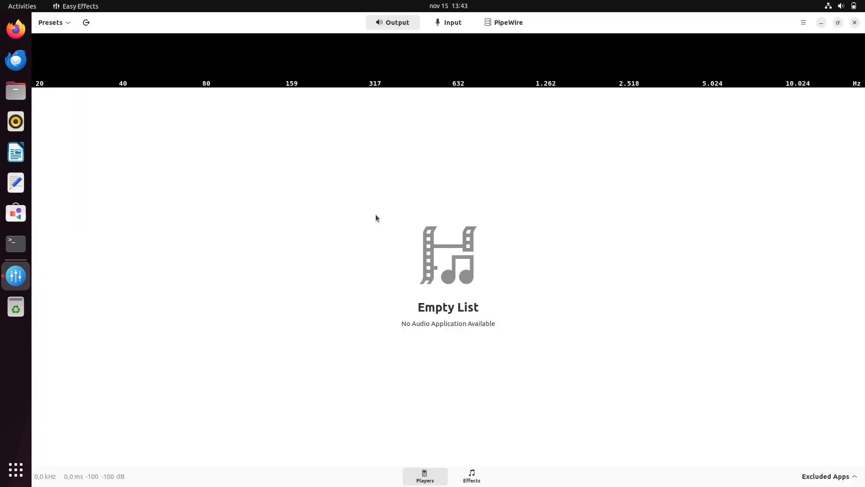
Step: Load the imported AT preset for the output effects
{"action": "left_click", "coordinate": [480, 482]}
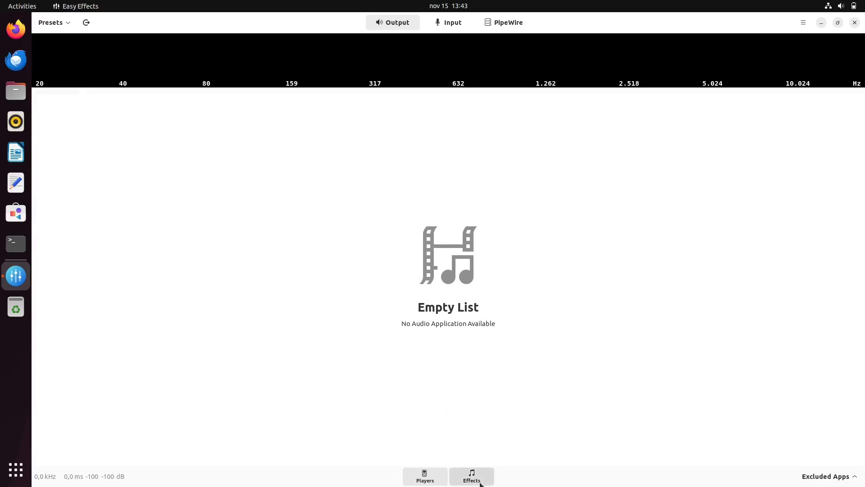
{"action": "left_click", "coordinate": [55, 23]}
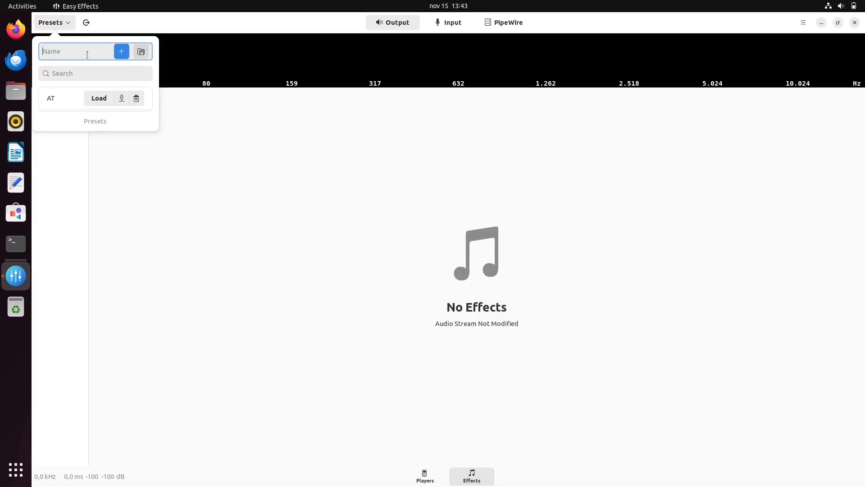
{"action": "left_click", "coordinate": [96, 99]}
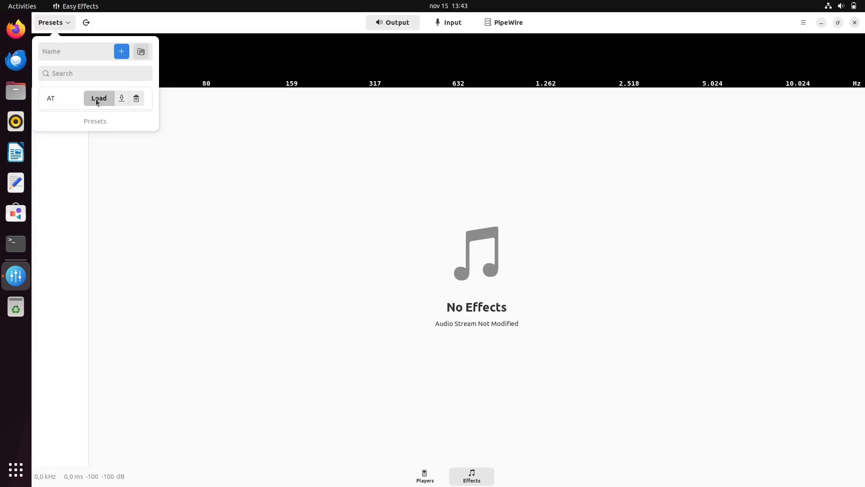
Step: Restart Easy Effects and show the output effects
{"action": "left_click", "coordinate": [854, 23]}
{"action": "left_click", "coordinate": [854, 22]}
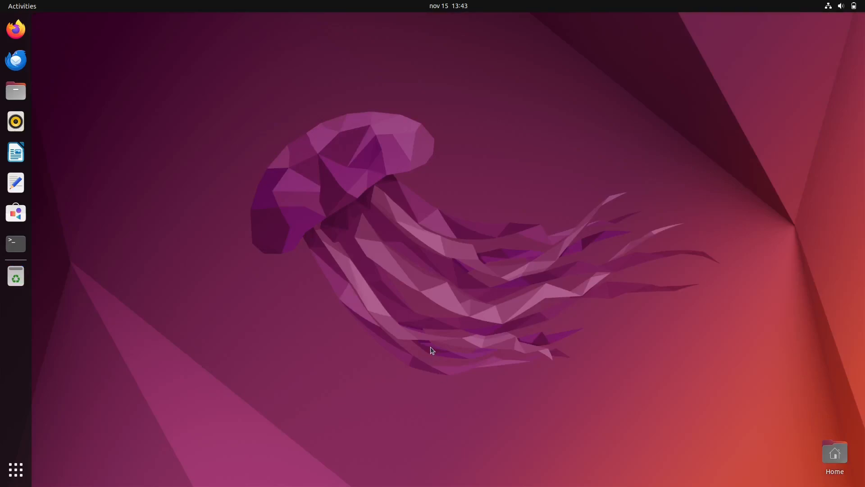
{"action": "key", "text": "super"}
{"action": "type", "text": "easy"}
{"action": "key", "text": "Return"}
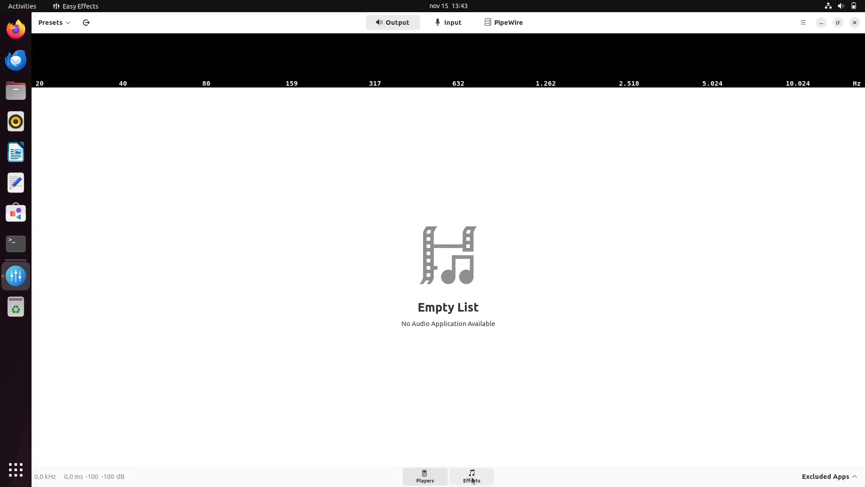
{"action": "left_click", "coordinate": [471, 477]}
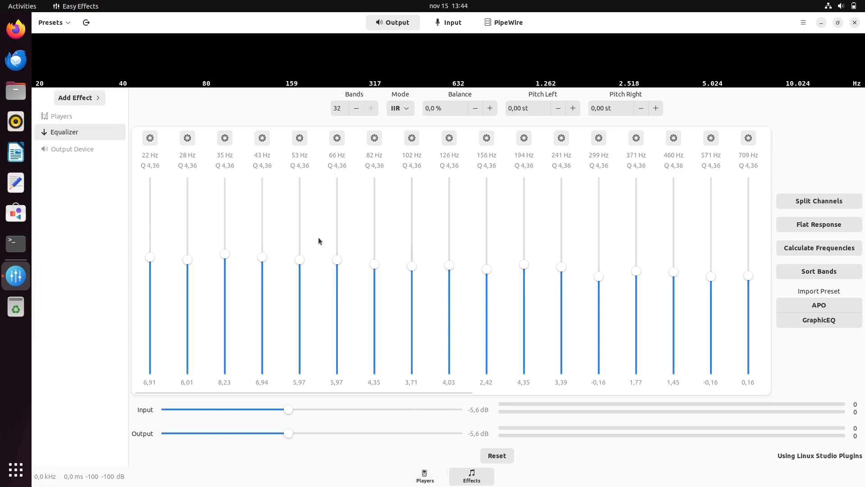
Step: Check the preset list and examine the equalizer's bands from the lowest to the highest frequency
{"action": "left_click", "coordinate": [56, 28]}
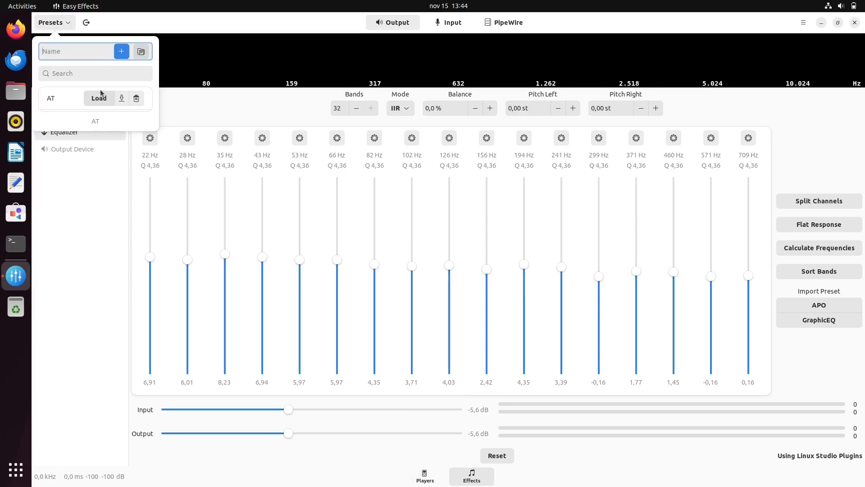
{"action": "left_click", "coordinate": [88, 212]}
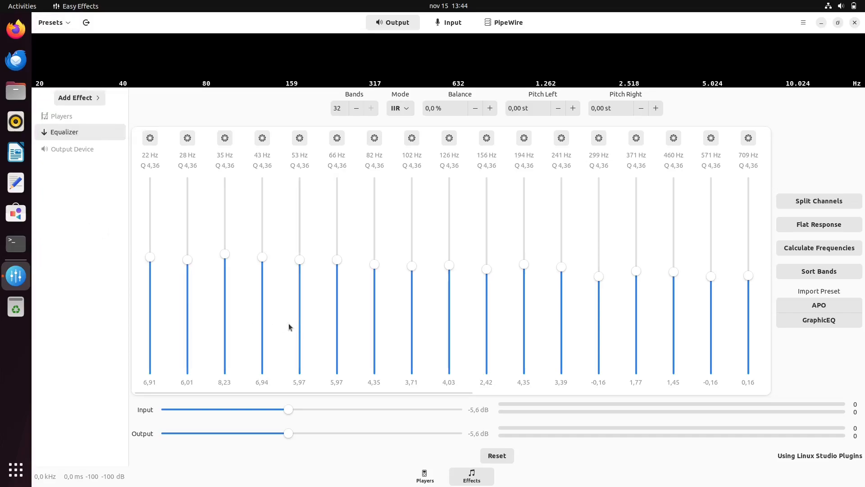
{"action": "mouse_move", "coordinate": [400, 393]}
{"action": "left_mouse_down"}
{"action": "mouse_move", "coordinate": [441, 395]}
{"action": "mouse_move", "coordinate": [383, 391]}
{"action": "left_mouse_up"}
{"action": "scroll", "coordinate": [361, 390], "scroll_direction": "down", "scroll_amount": 2}
{"action": "left_click_drag", "start_coordinate": [373, 394], "coordinate": [307, 387]}
{"action": "left_click_drag", "start_coordinate": [225, 391], "coordinate": [188, 388]}
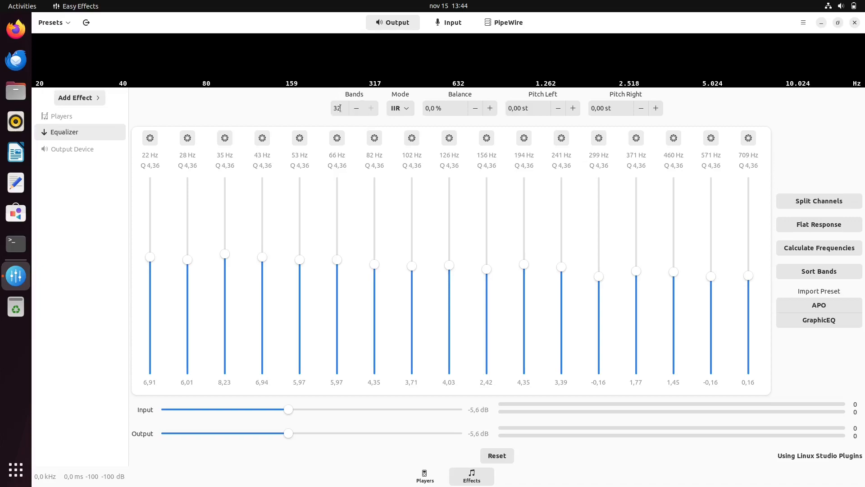
{"action": "left_click_drag", "start_coordinate": [306, 390], "coordinate": [618, 398]}
{"action": "left_click_drag", "start_coordinate": [538, 396], "coordinate": [226, 381]}
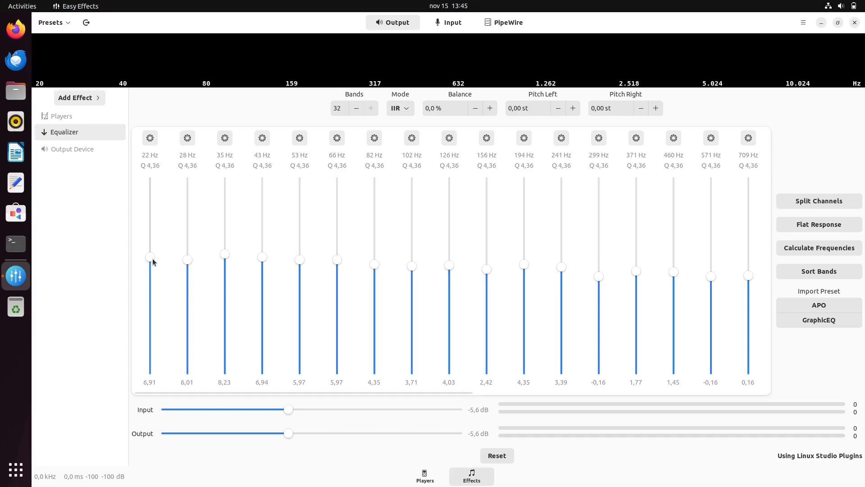
Step: Raise the 22 Hz band's gain to about 7.33 and inspect the 709 Hz band's settings
{"action": "mouse_move", "coordinate": [152, 257]}
{"action": "left_mouse_down"}
{"action": "mouse_move", "coordinate": [152, 199]}
{"action": "mouse_move", "coordinate": [150, 265]}
{"action": "mouse_move", "coordinate": [149, 249]}
{"action": "left_mouse_up"}
{"action": "left_click_drag", "start_coordinate": [152, 255], "coordinate": [151, 260]}
{"action": "left_click_drag", "start_coordinate": [315, 390], "coordinate": [475, 391]}
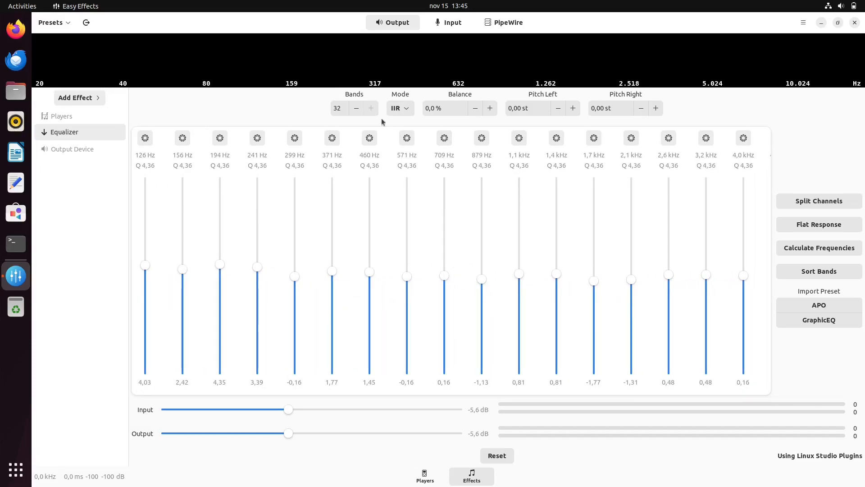
{"action": "left_click", "coordinate": [444, 138]}
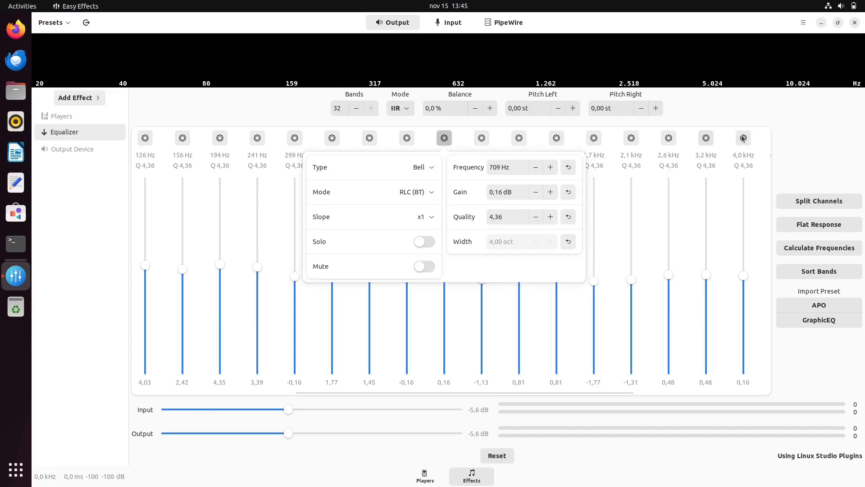
{"action": "left_click", "coordinate": [774, 136]}
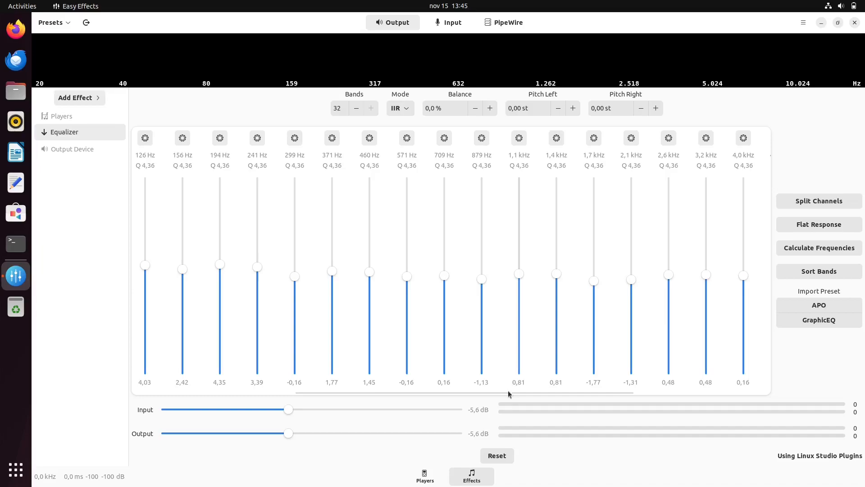
{"action": "left_click_drag", "start_coordinate": [526, 389], "coordinate": [276, 382]}
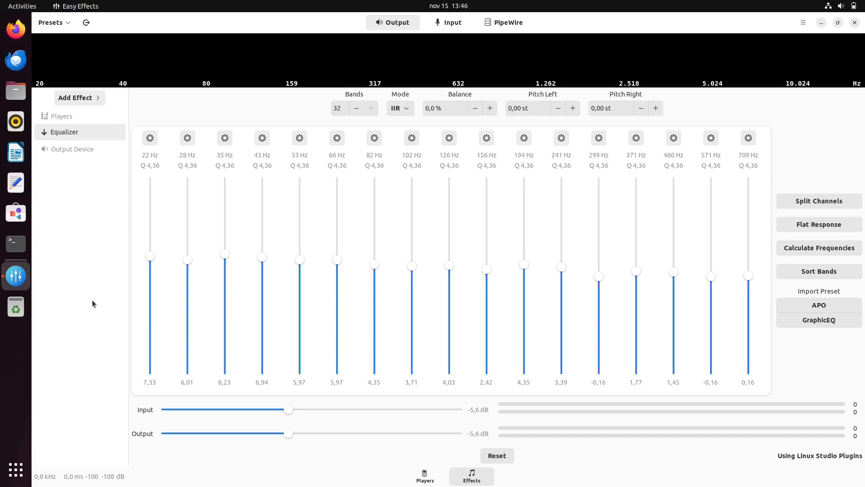
Step: Look through the list of effects that can be added to the output
{"action": "left_click", "coordinate": [84, 99]}
{"action": "scroll", "coordinate": [146, 196], "scroll_direction": "down", "scroll_amount": 5}
{"action": "scroll", "coordinate": [148, 194], "scroll_direction": "down", "scroll_amount": 4}
{"action": "scroll", "coordinate": [148, 214], "scroll_direction": "up", "scroll_amount": 10}
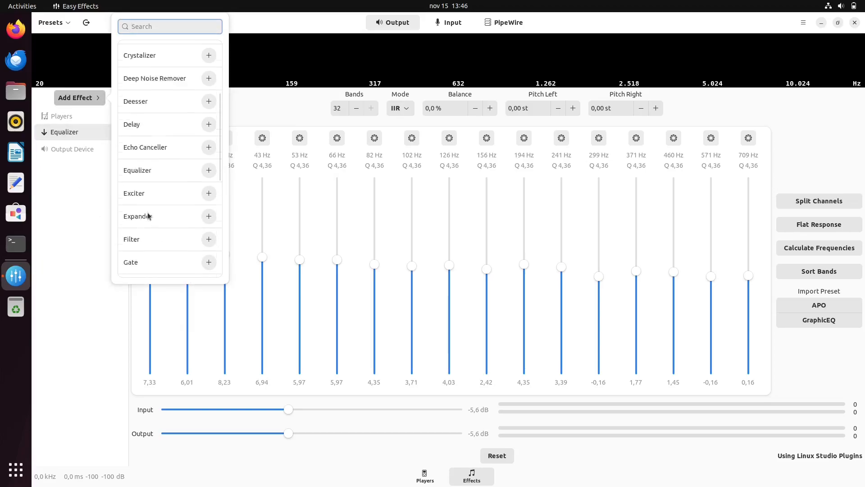
{"action": "left_click", "coordinate": [75, 245]}
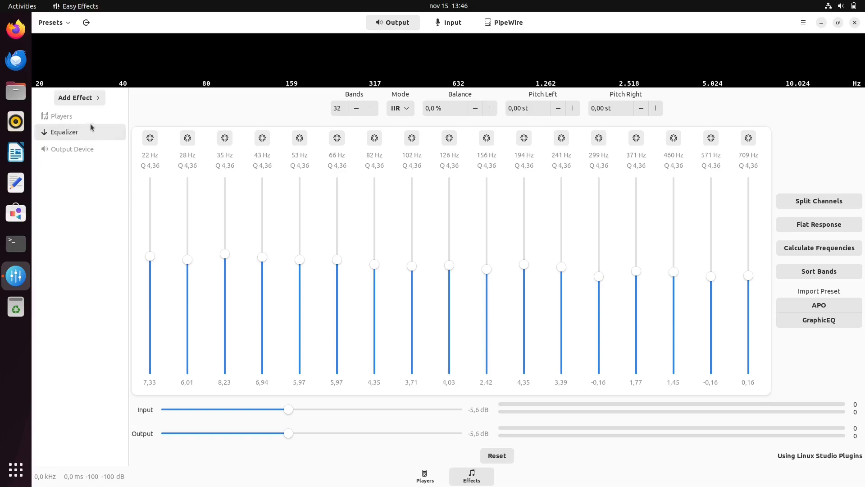
{"action": "left_click", "coordinate": [76, 98]}
{"action": "scroll", "coordinate": [129, 222], "scroll_direction": "down", "scroll_amount": 13}
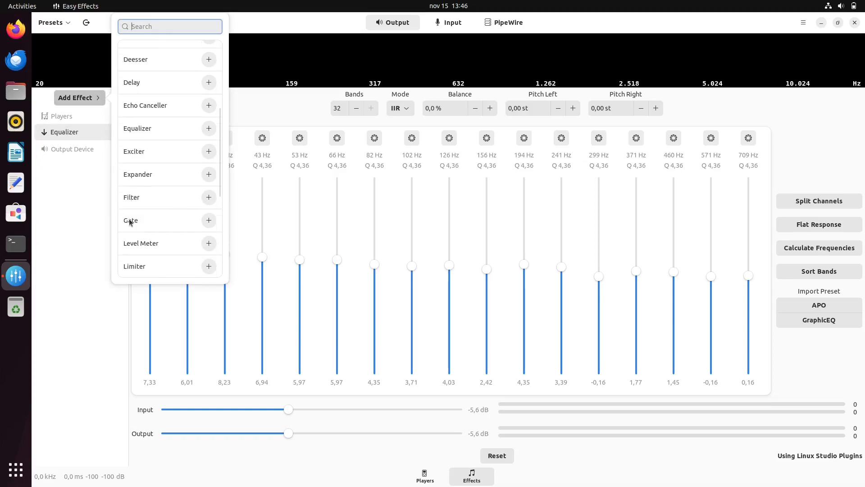
{"action": "scroll", "coordinate": [130, 221], "scroll_direction": "up", "scroll_amount": 13}
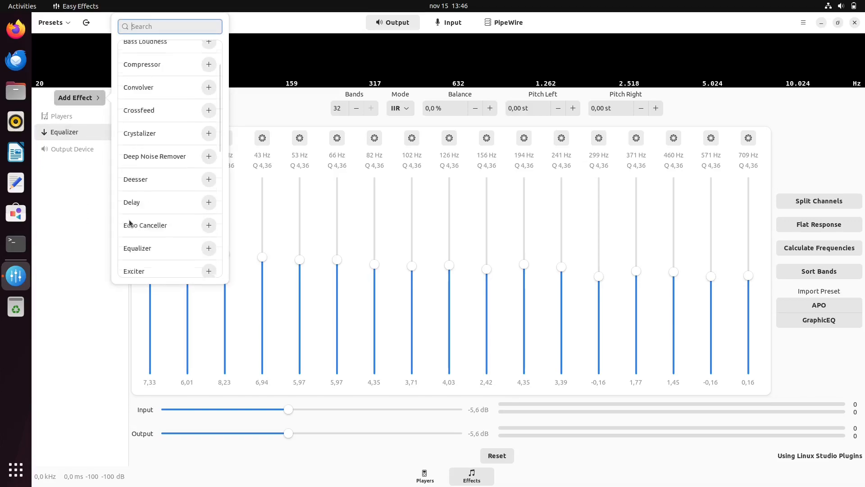
{"action": "left_click", "coordinate": [84, 243]}
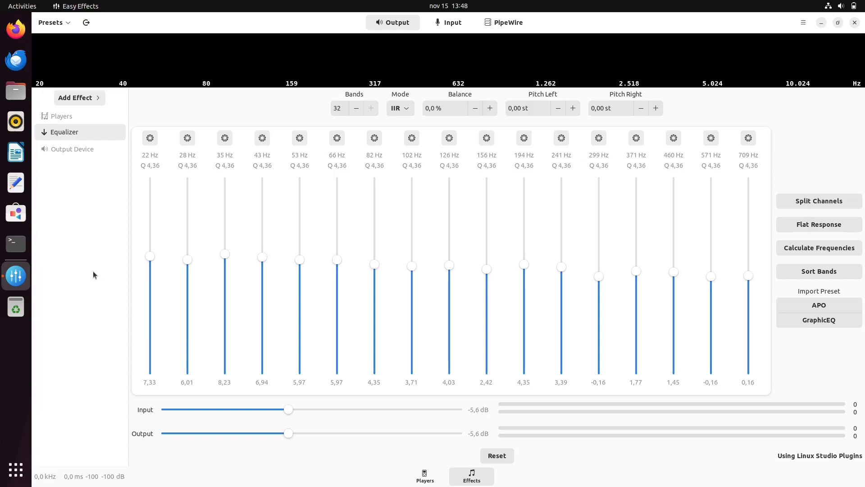
Step: Raise the 22, 28 and 35 Hz bands to about 13.92, 13.76 and 11.95, and save the settings as a new preset named Custom
{"action": "mouse_move", "coordinate": [149, 255]}
{"action": "left_mouse_down"}
{"action": "mouse_move", "coordinate": [149, 237]}
{"action": "mouse_move", "coordinate": [224, 244]}
{"action": "left_mouse_up"}
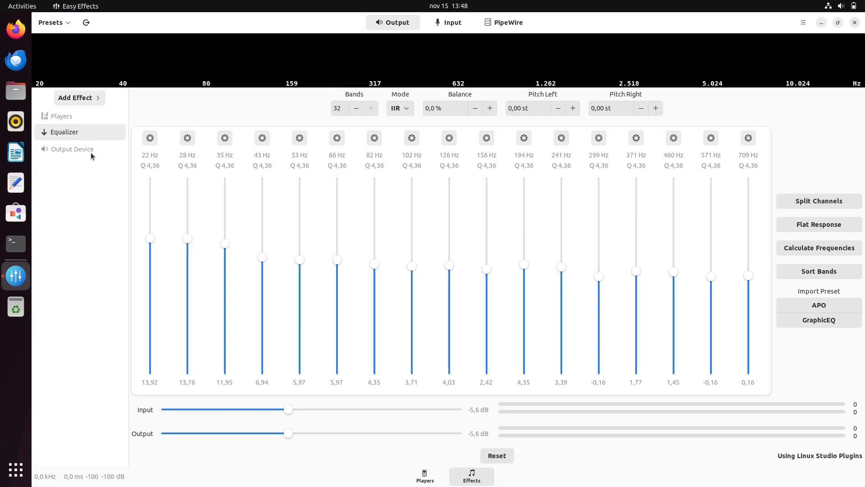
{"action": "left_click", "coordinate": [67, 25]}
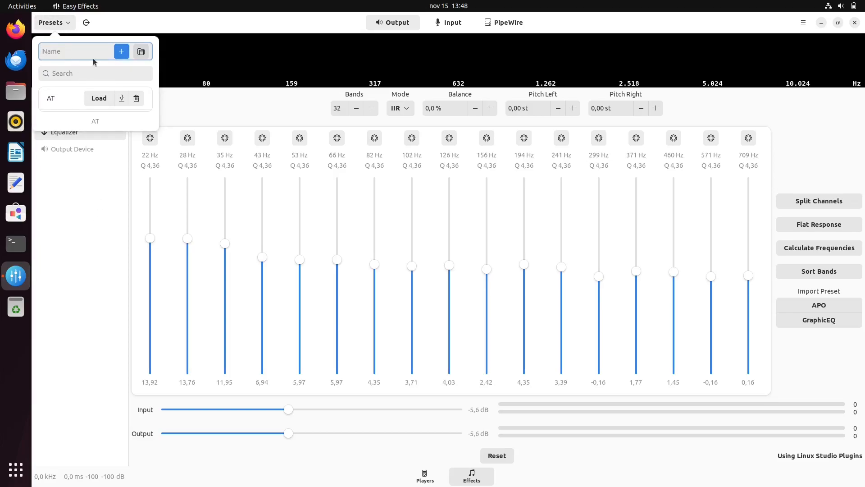
{"action": "type", "text": "Custom"}
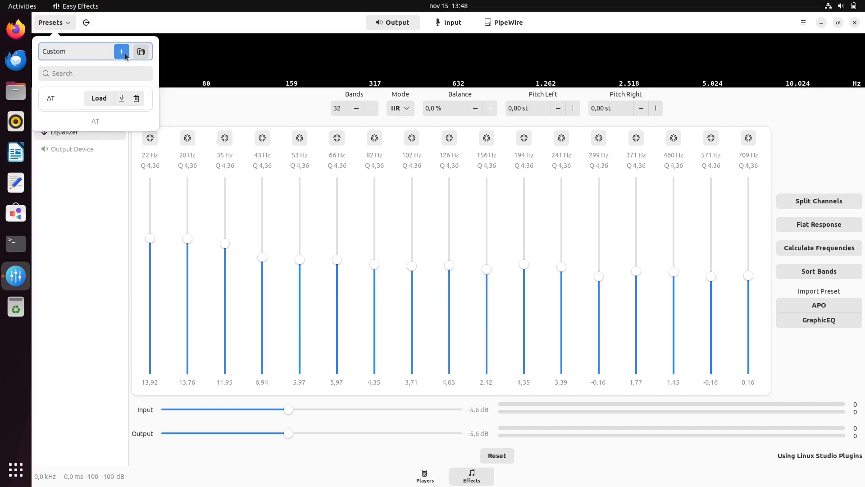
{"action": "left_click", "coordinate": [124, 54]}
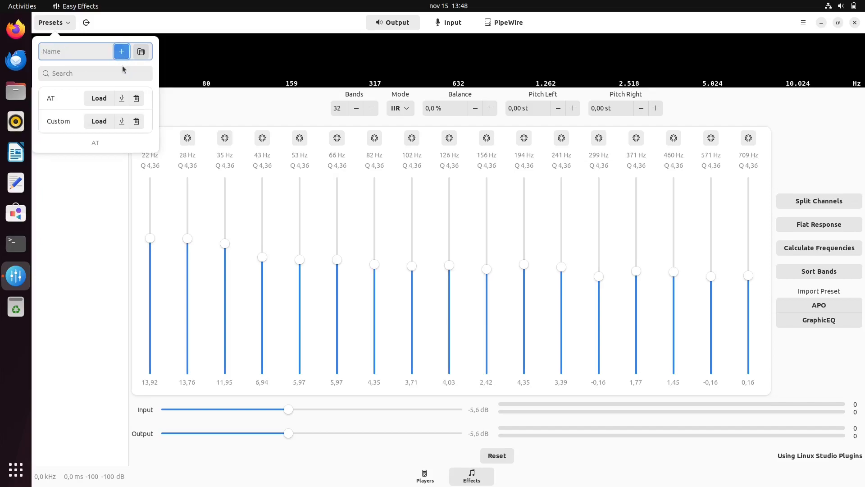
{"action": "left_click", "coordinate": [123, 124]}
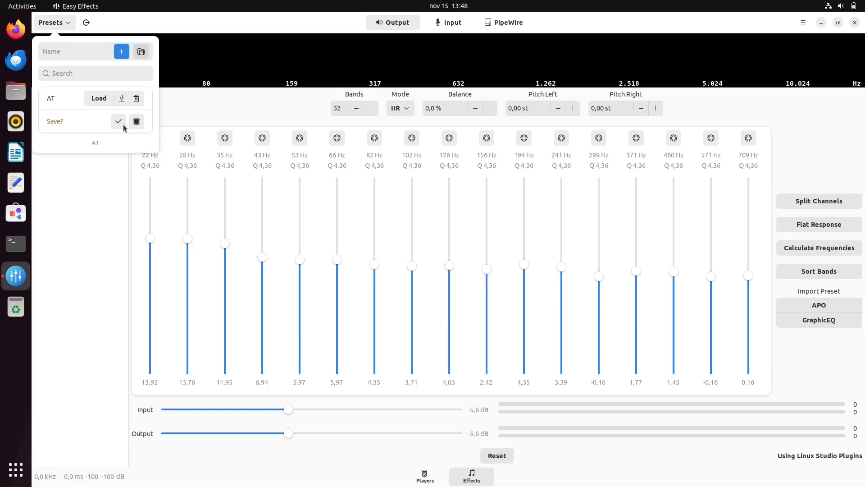
{"action": "left_click", "coordinate": [97, 220]}
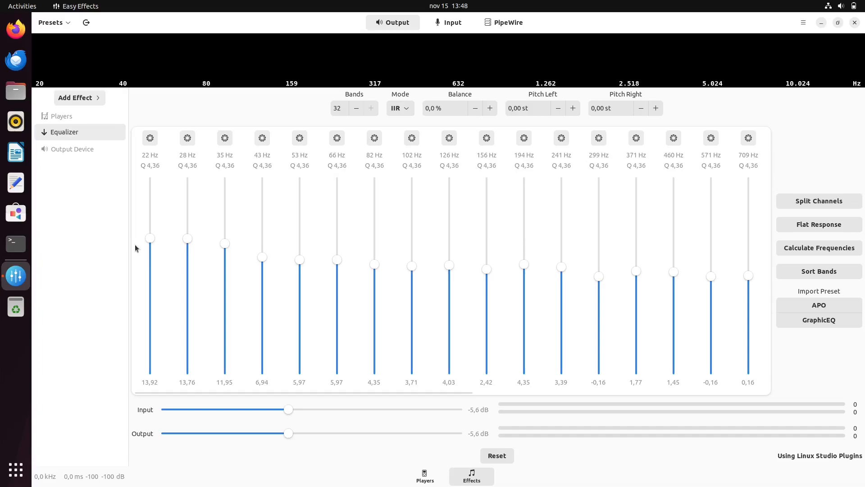
Step: Switch to the Files app and show the Home folder
{"action": "left_click", "coordinate": [16, 92]}
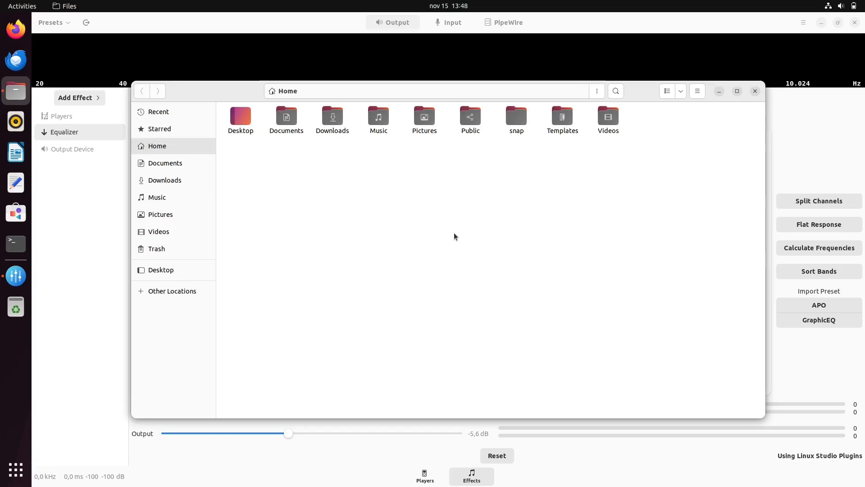
{"action": "left_click", "coordinate": [44, 32]}
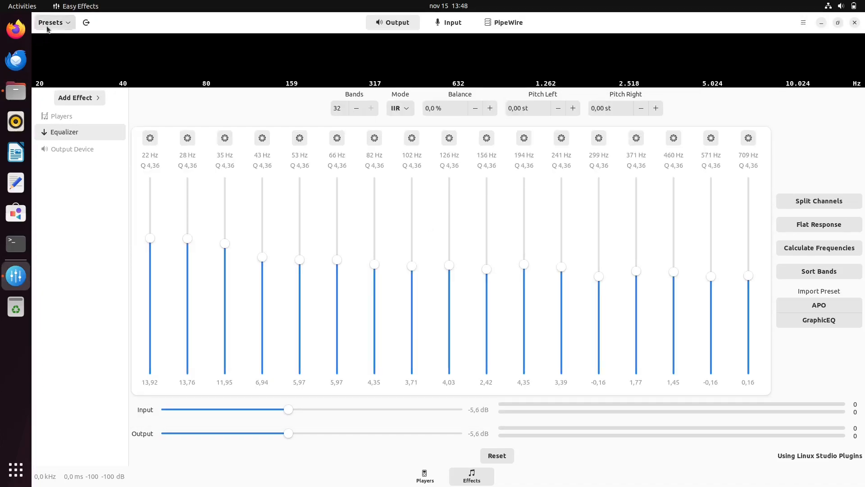
{"action": "left_click", "coordinate": [47, 29]}
{"action": "key", "text": "Escape"}
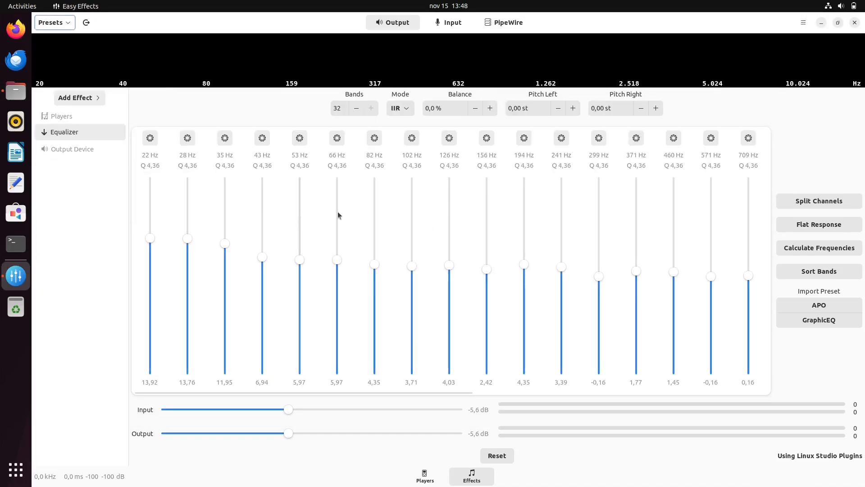
{"action": "key", "text": "alt+Tab"}
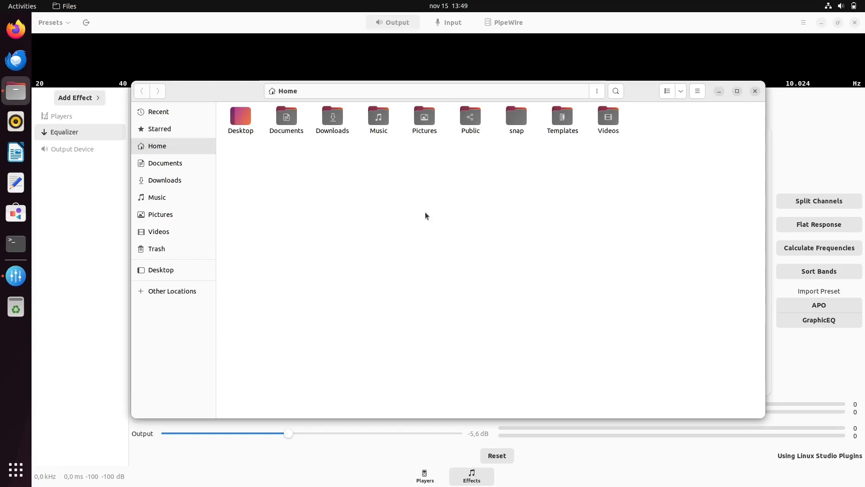
Step: Show hidden files in the Home folder and open .var/app/com.github.wwmm.easyeffects
{"action": "key", "text": "ctrl+h"}
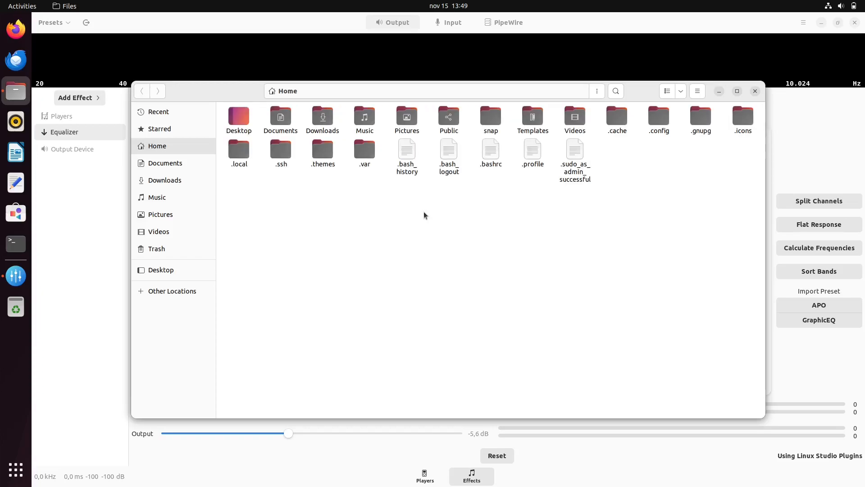
{"action": "left_click", "coordinate": [365, 157]}
{"action": "key", "text": "Return"}
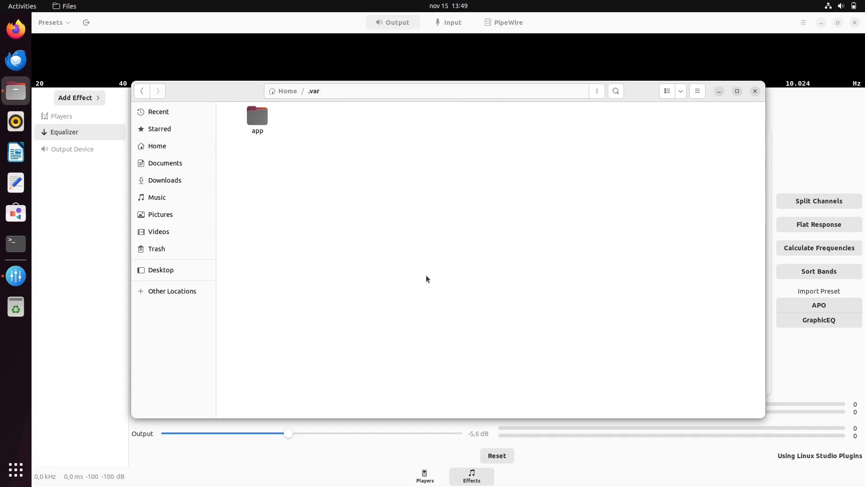
{"action": "double_click", "coordinate": [262, 120]}
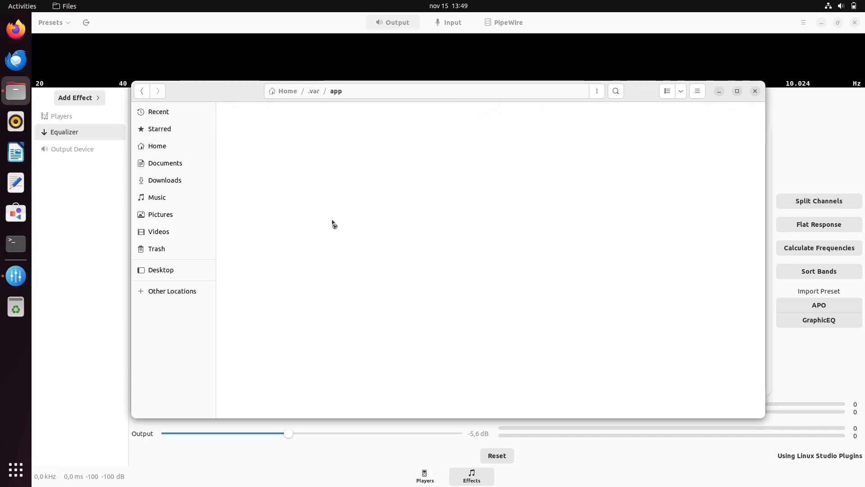
{"action": "left_click", "coordinate": [318, 138]}
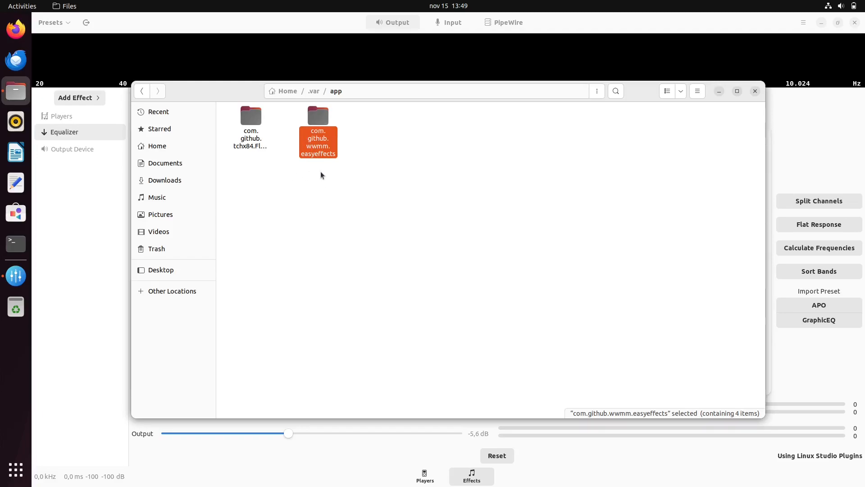
{"action": "key", "text": "Return"}
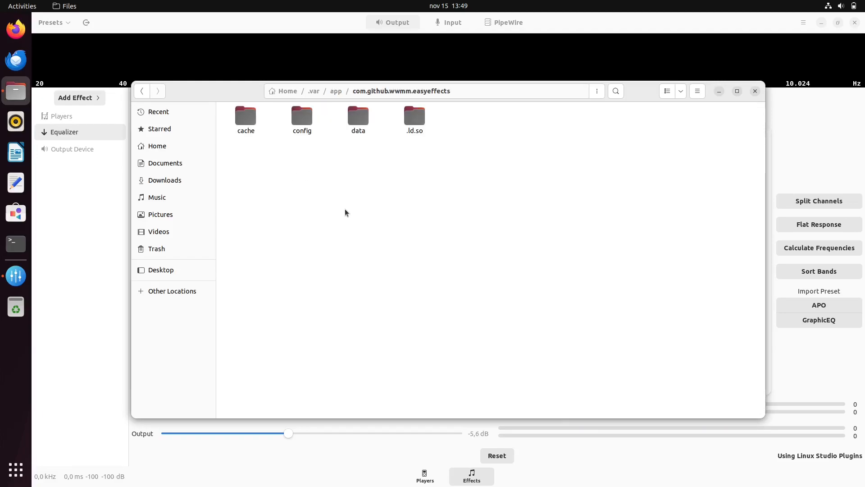
Step: Open the output preset folder at config/easyeffects/output inside the com.github.wwmm.easyeffects folder
{"action": "left_click", "coordinate": [306, 121]}
{"action": "key", "text": "Return"}
{"action": "left_click", "coordinate": [269, 142]}
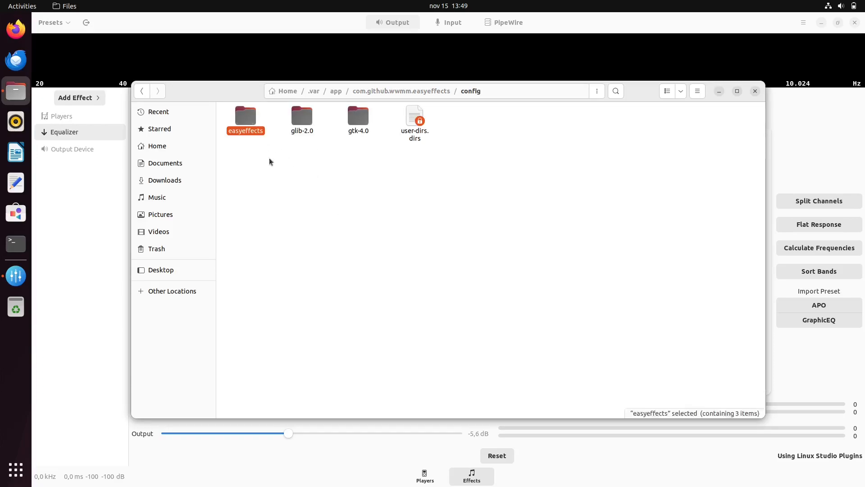
{"action": "key", "text": "Return"}
{"action": "left_click_drag", "start_coordinate": [302, 150], "coordinate": [382, 114]}
{"action": "left_click", "coordinate": [399, 212]}
{"action": "left_click_drag", "start_coordinate": [295, 159], "coordinate": [359, 123]}
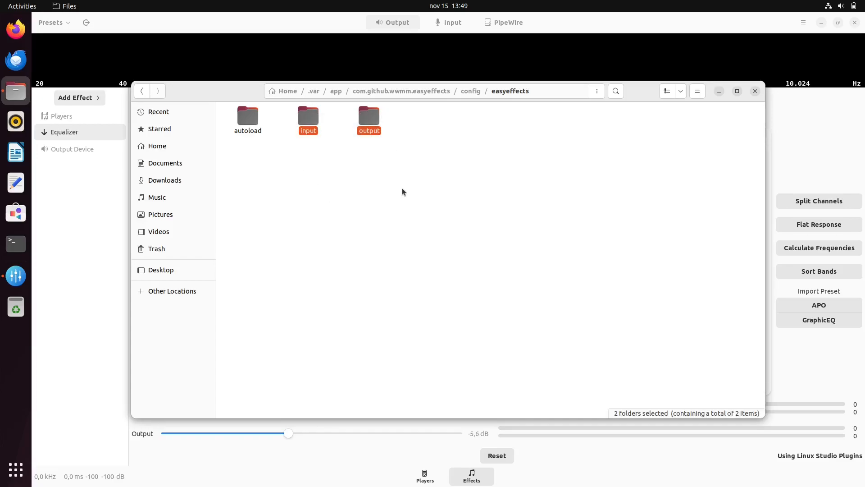
{"action": "left_click", "coordinate": [397, 190]}
{"action": "left_click", "coordinate": [369, 119]}
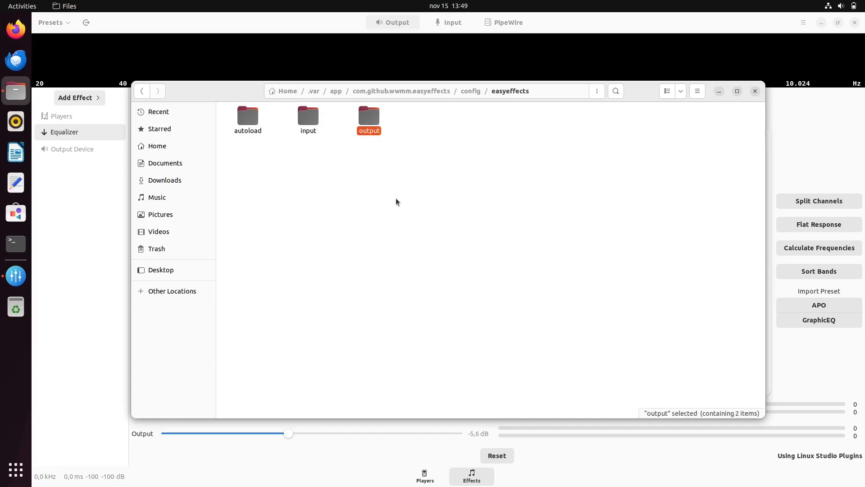
{"action": "key", "text": "Return"}
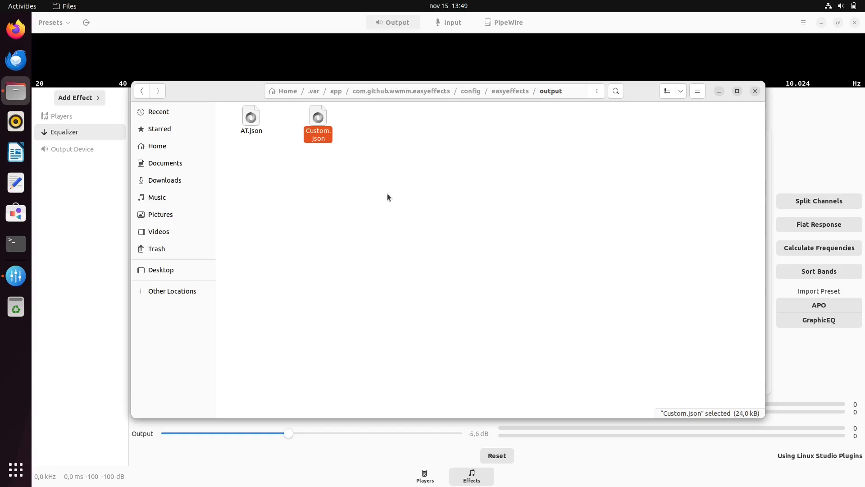
Step: Copy Custom.json into the Documents/Easy Effects/Output folder, opening Documents in a new tab
{"action": "middle_click", "coordinate": [175, 166]}
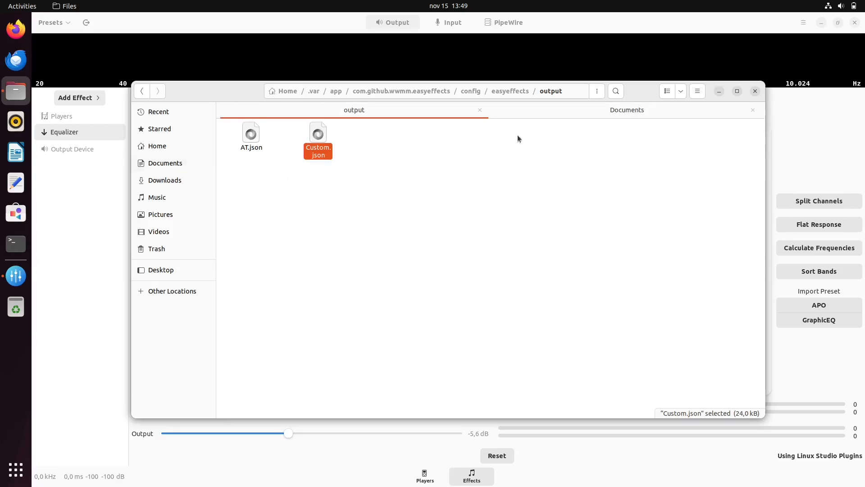
{"action": "left_click", "coordinate": [554, 118]}
{"action": "double_click", "coordinate": [264, 139]}
{"action": "double_click", "coordinate": [265, 144]}
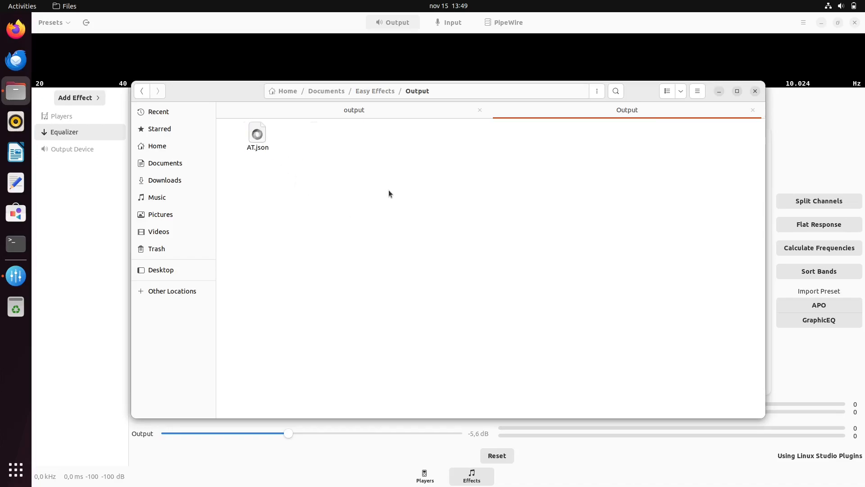
{"action": "key", "text": "ctrl+v"}
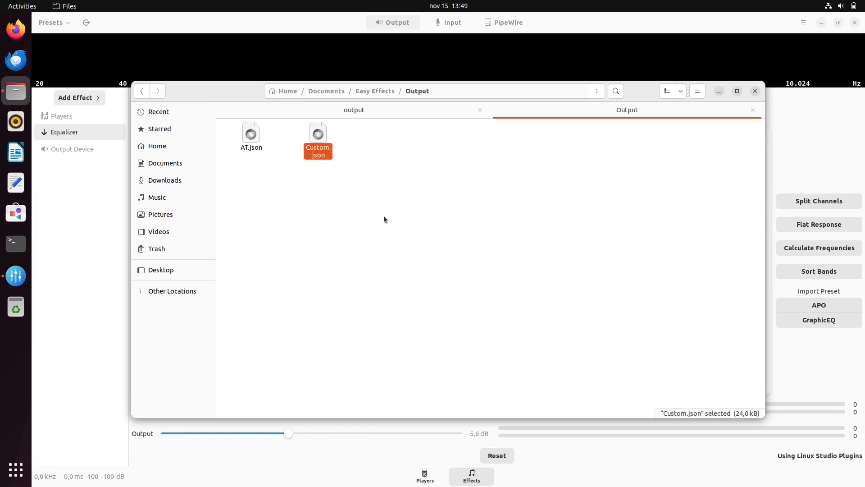